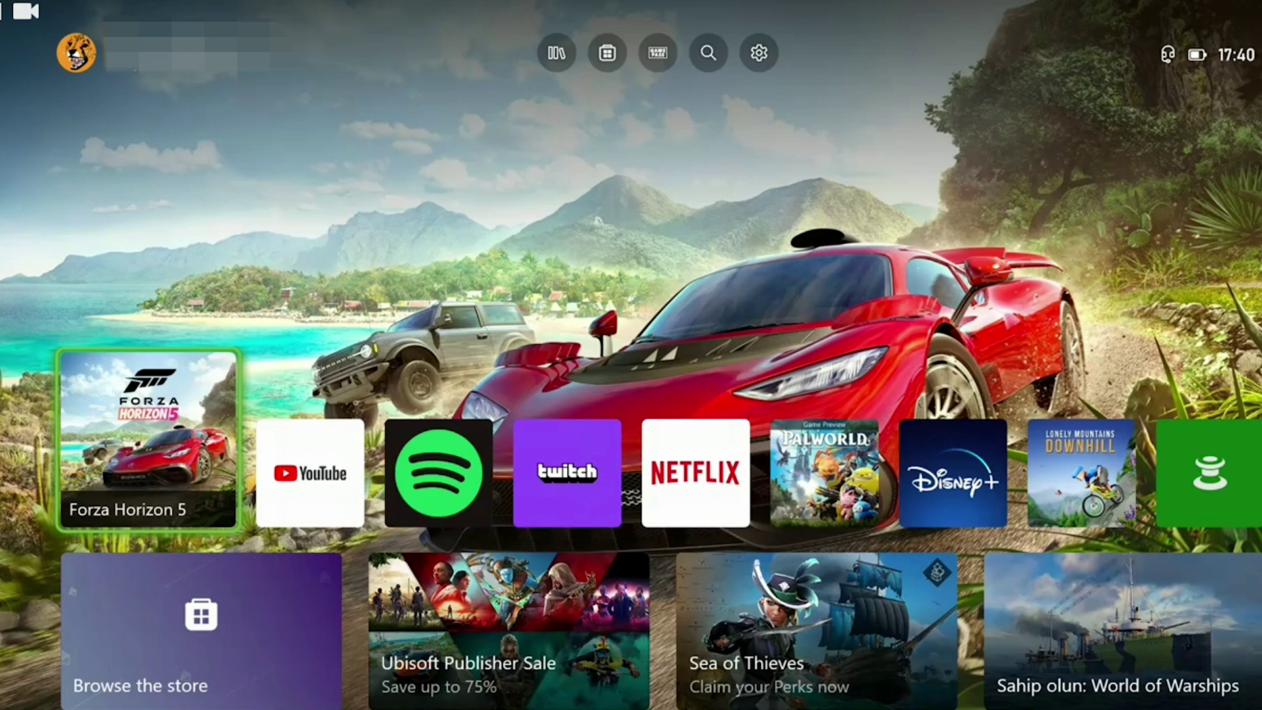
# - Open the console's Settings from the Profile & system section of the guide
pyautogui.press('super')
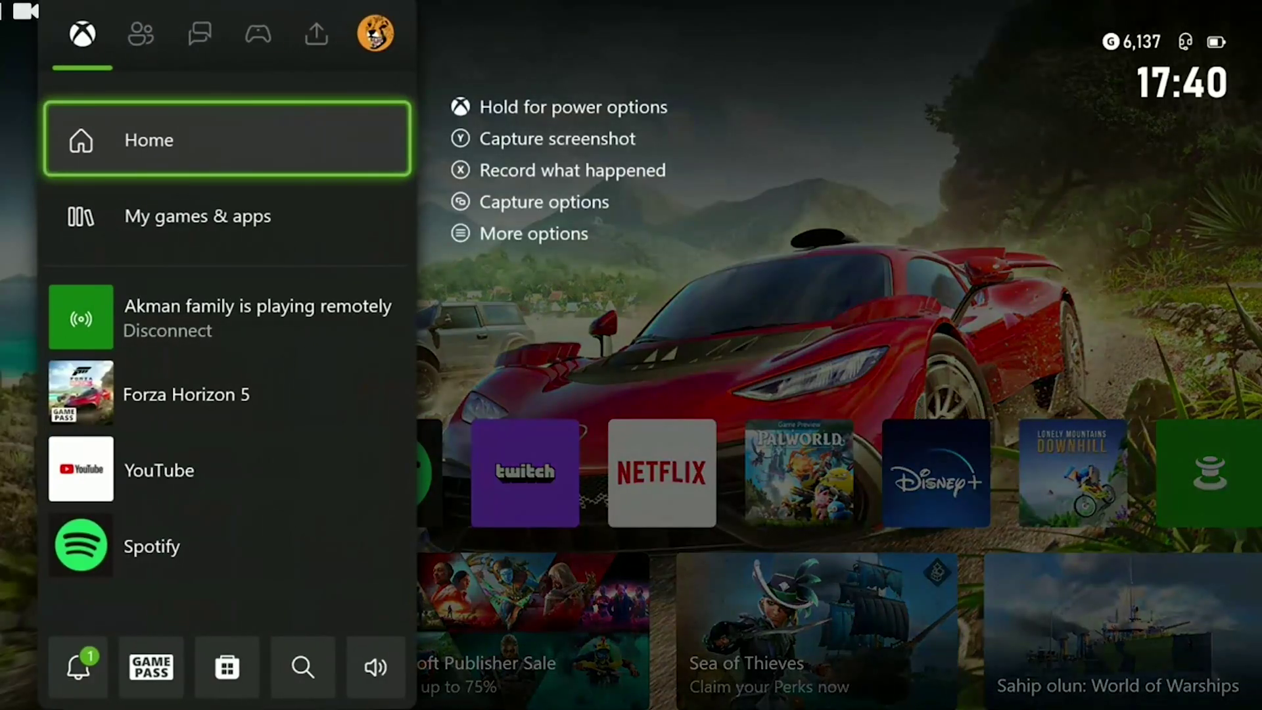
pyautogui.press('Right')
pyautogui.press('Right')
pyautogui.press('Right')
pyautogui.press('Right')
pyautogui.press('Right')
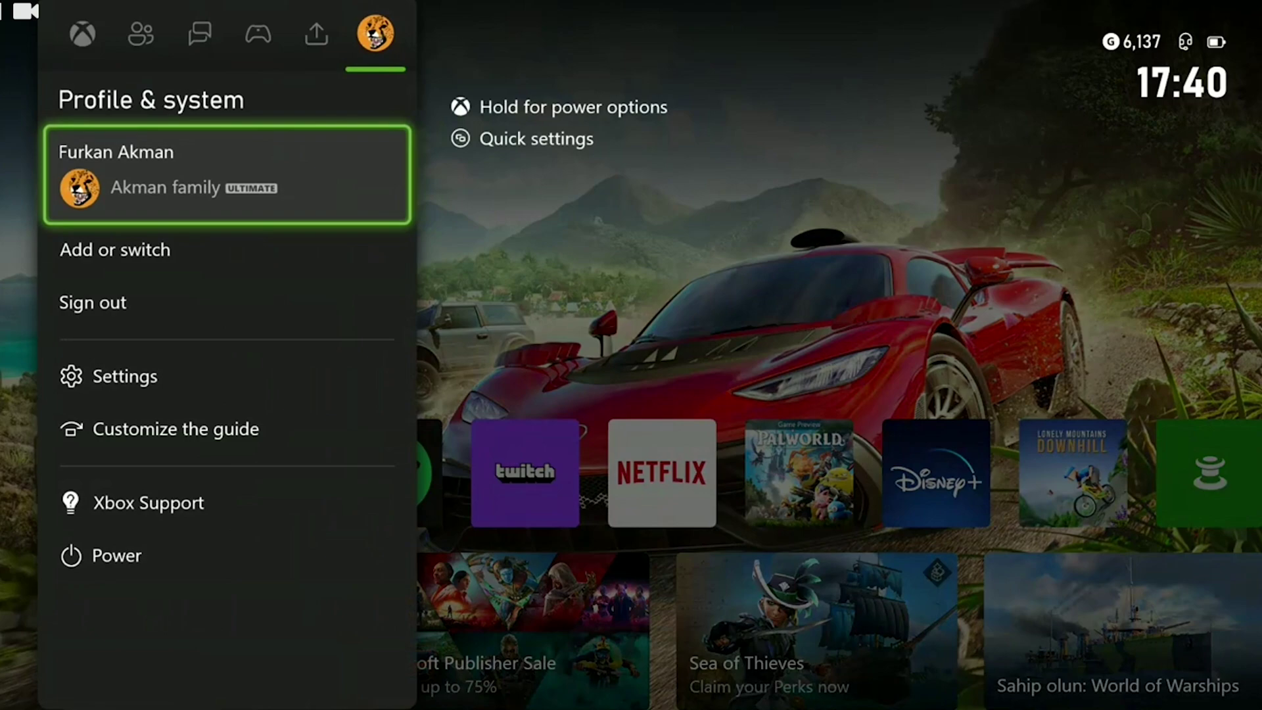
pyautogui.press('Down')
pyautogui.press('Down')
pyautogui.press('Down')
pyautogui.press('Return')
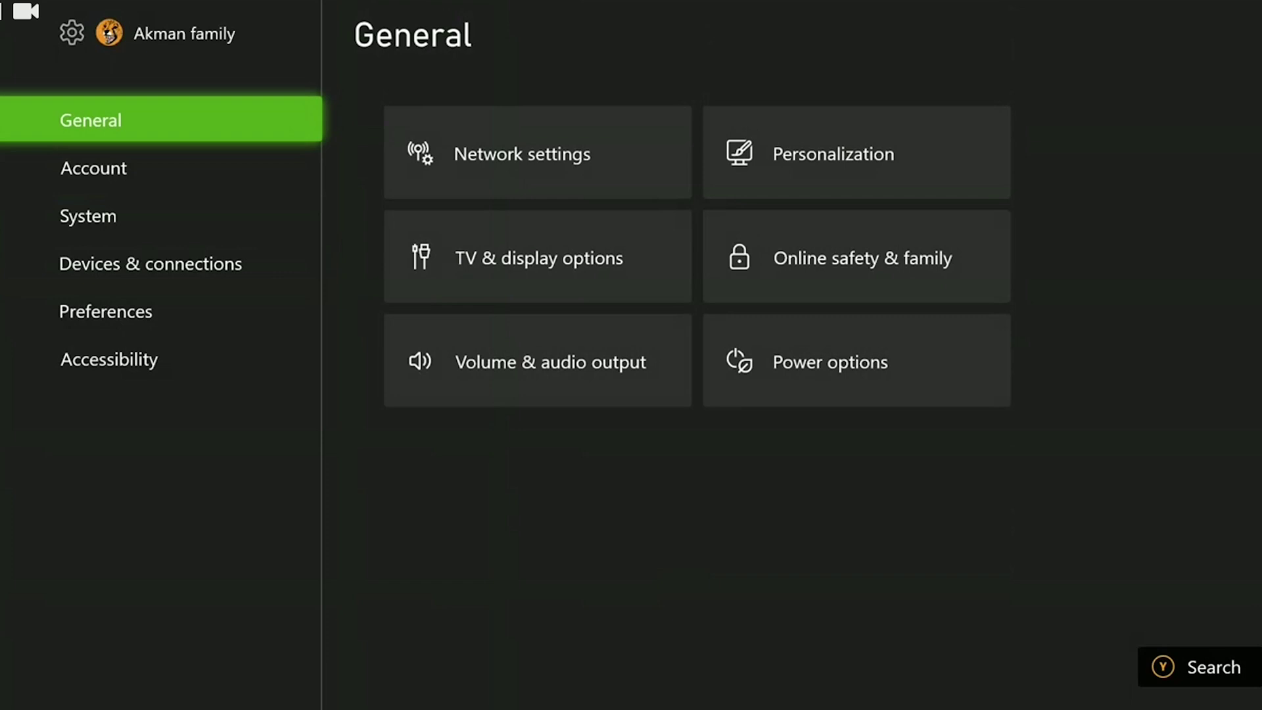
# - Open the System Updates page to check for a console update, and return to the home screen
pyautogui.press('Down')
pyautogui.press('Down')
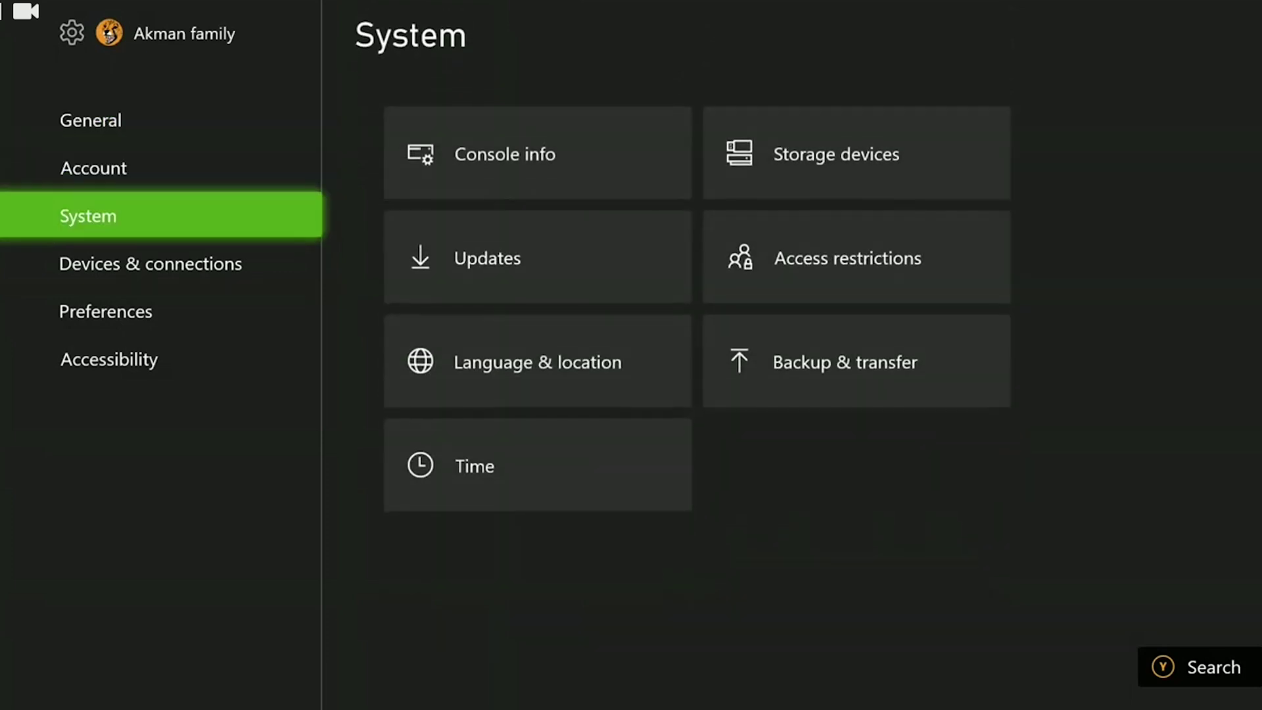
pyautogui.press('Right')
pyautogui.press('Down')
pyautogui.press('Return')
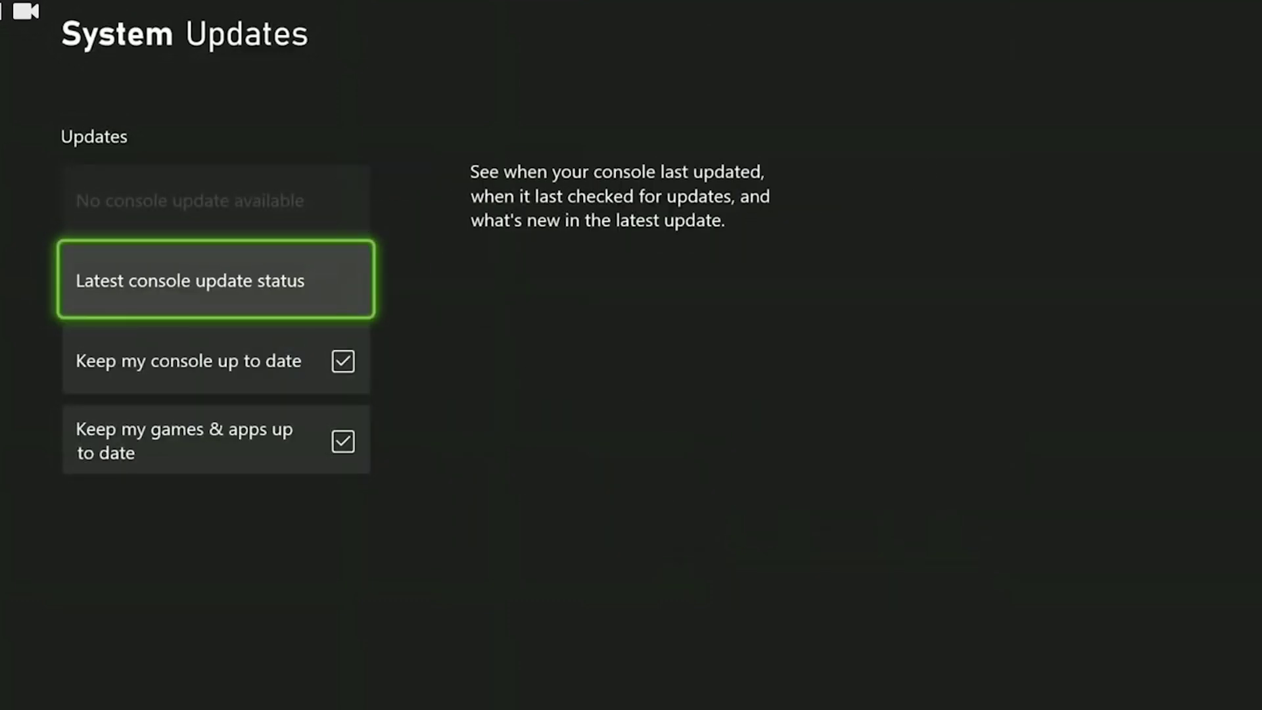
pyautogui.press('Escape')
pyautogui.press('Escape')
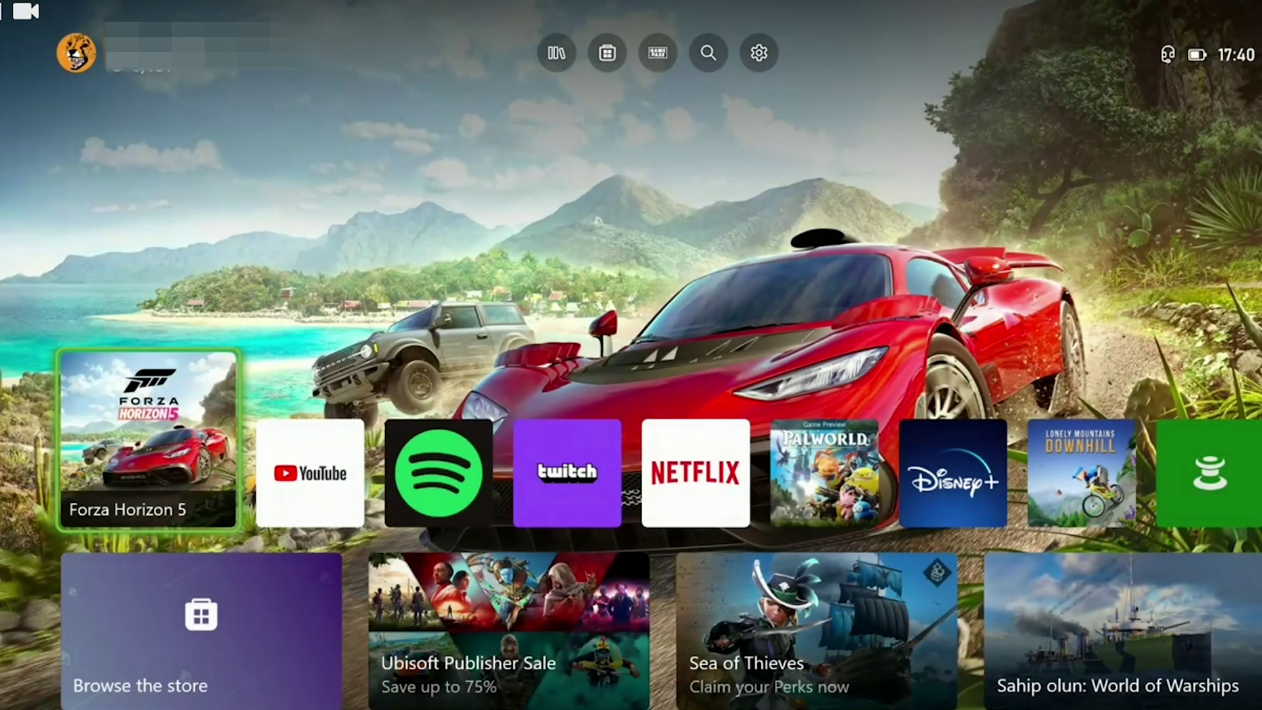
# - Reopen the console's Settings from the home screen
pyautogui.press('super')
pyautogui.press('Right')
pyautogui.press('Right')
pyautogui.press('Right')
pyautogui.press('Right')
pyautogui.press('Right')
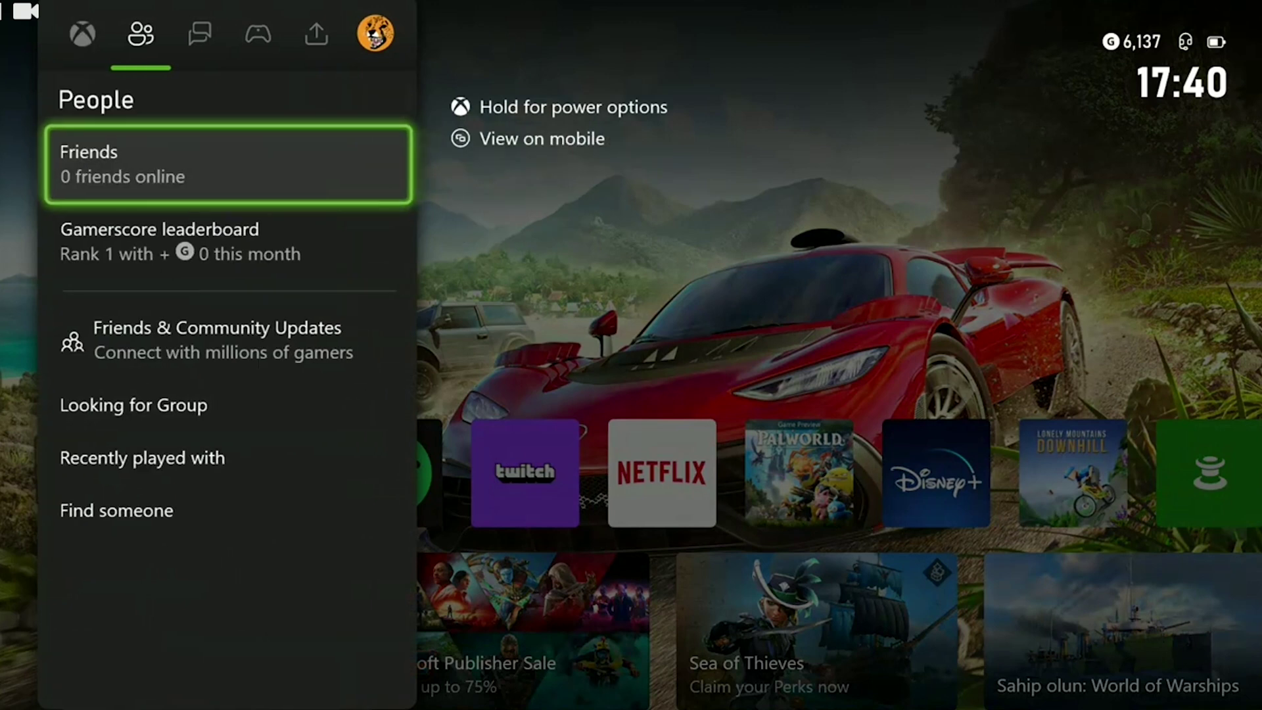
pyautogui.press('Down')
pyautogui.press('Down')
pyautogui.press('Down')
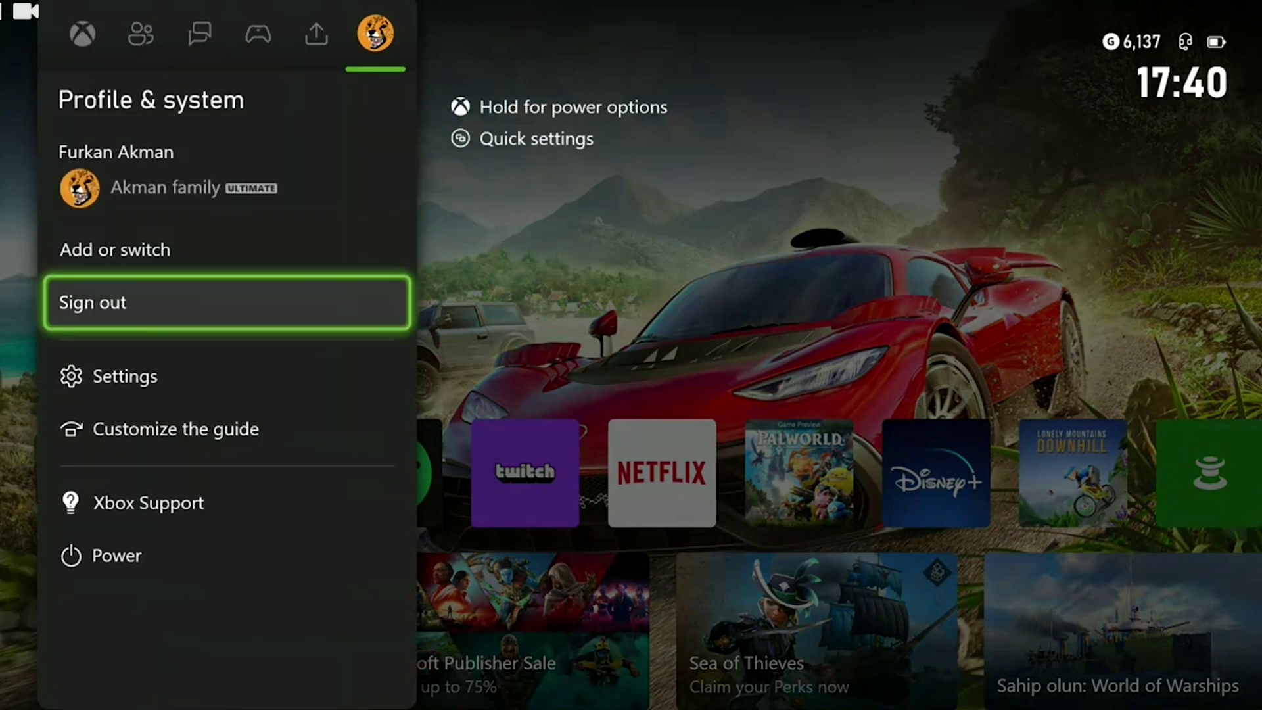
pyautogui.press('Return')
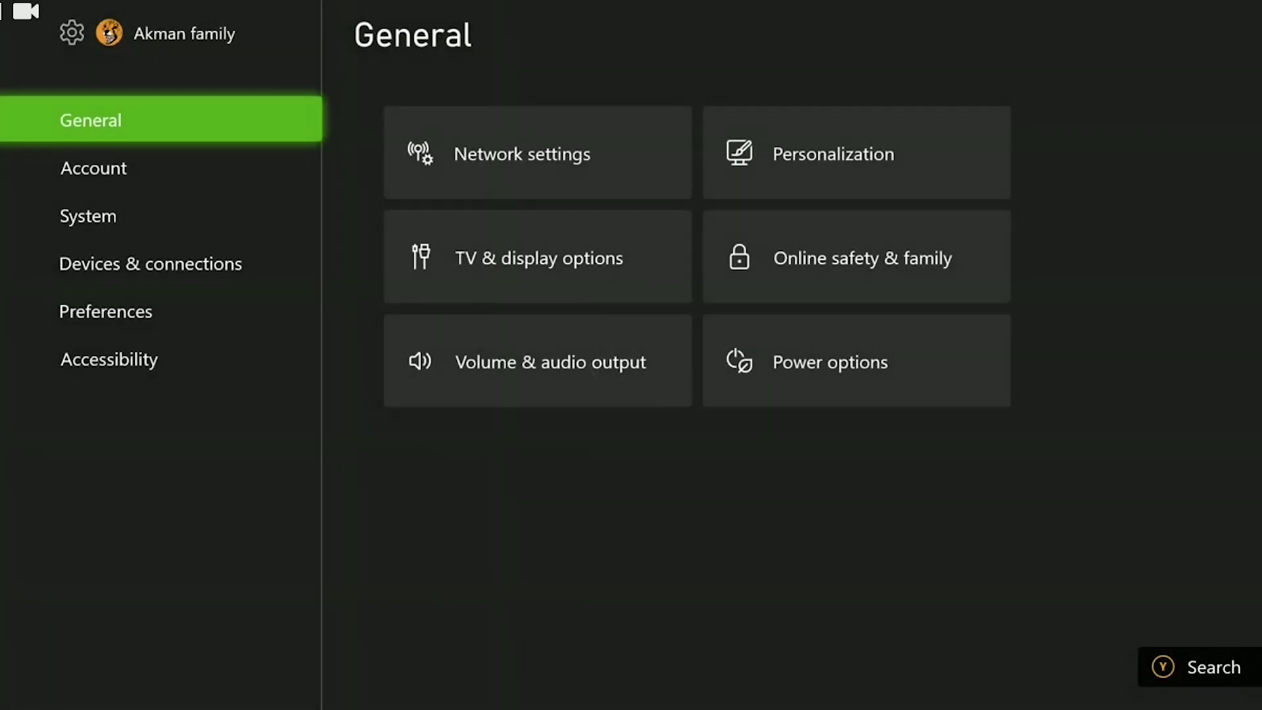
# - Open the Storage devices page in the System settings
pyautogui.press('Down')
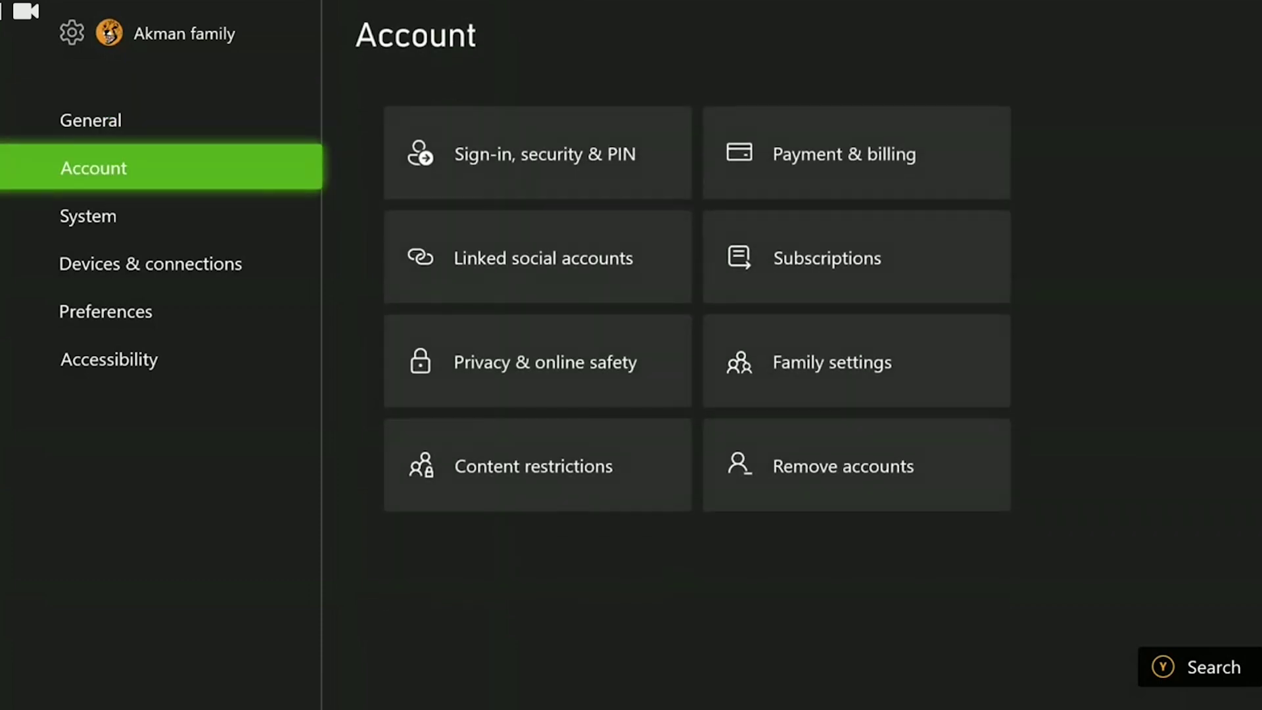
pyautogui.press('Down')
pyautogui.press('Right')
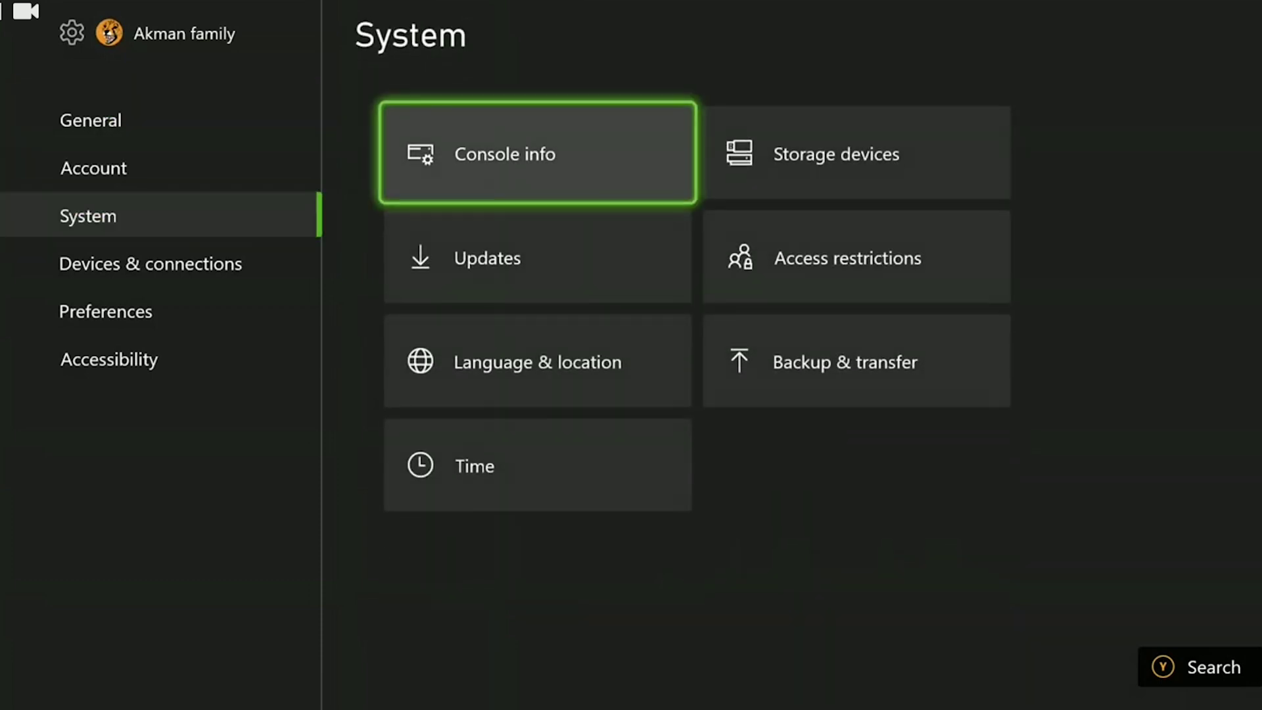
pyautogui.press('Right')
pyautogui.press('Return')
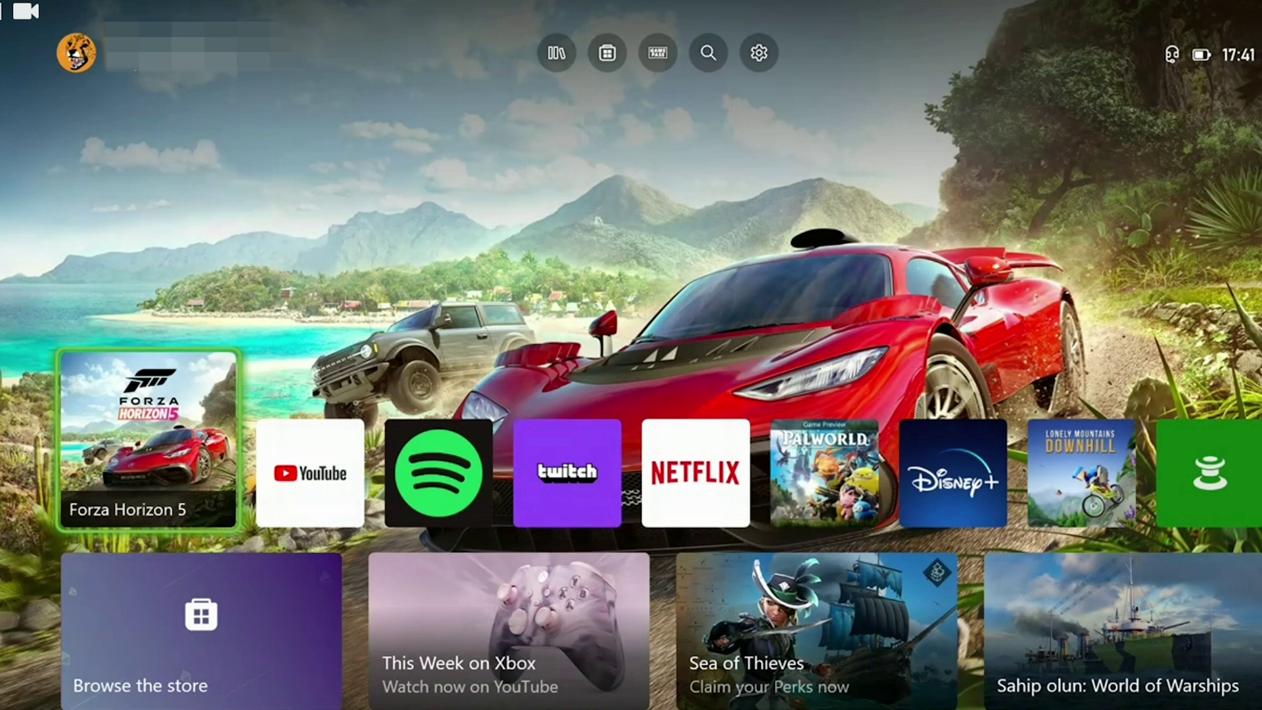
# - Bring up the console's Settings again through the Profile & system section
pyautogui.press('super')
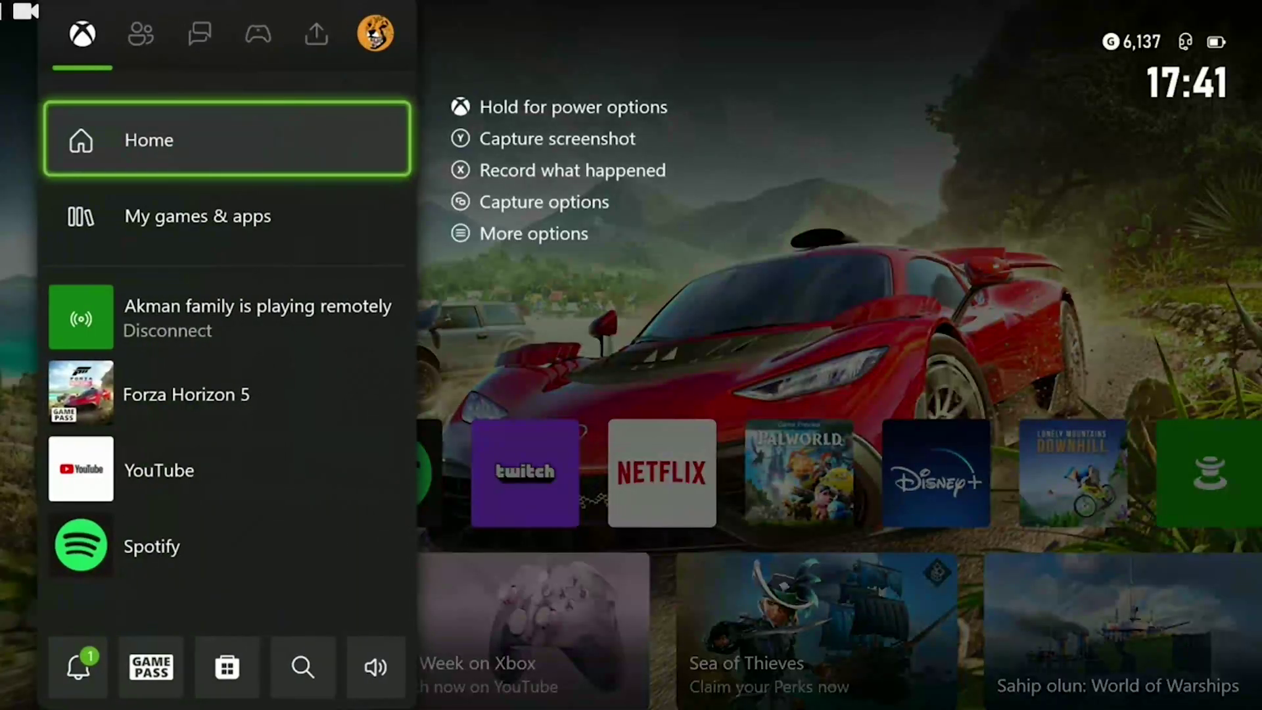
pyautogui.press('Right')
pyautogui.press('Right')
pyautogui.press('Right')
pyautogui.press('Right')
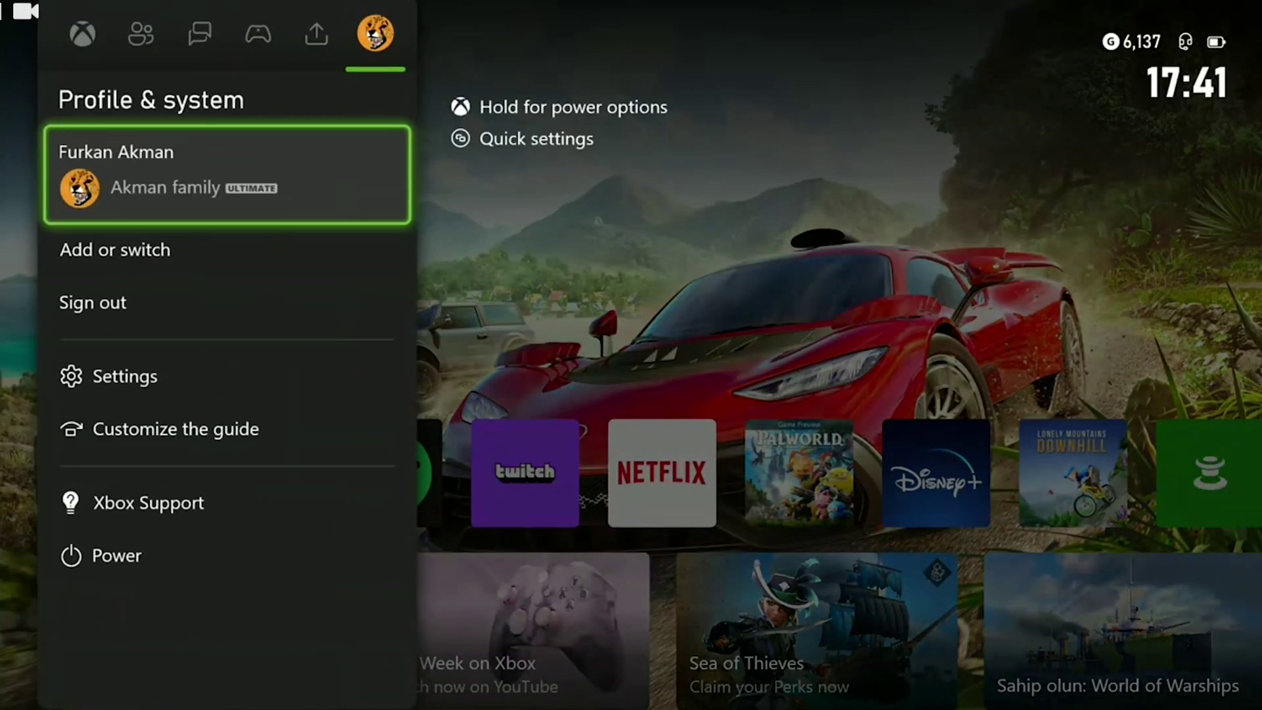
pyautogui.press('Down')
pyautogui.press('Down')
pyautogui.press('Down')
pyautogui.press('Return')
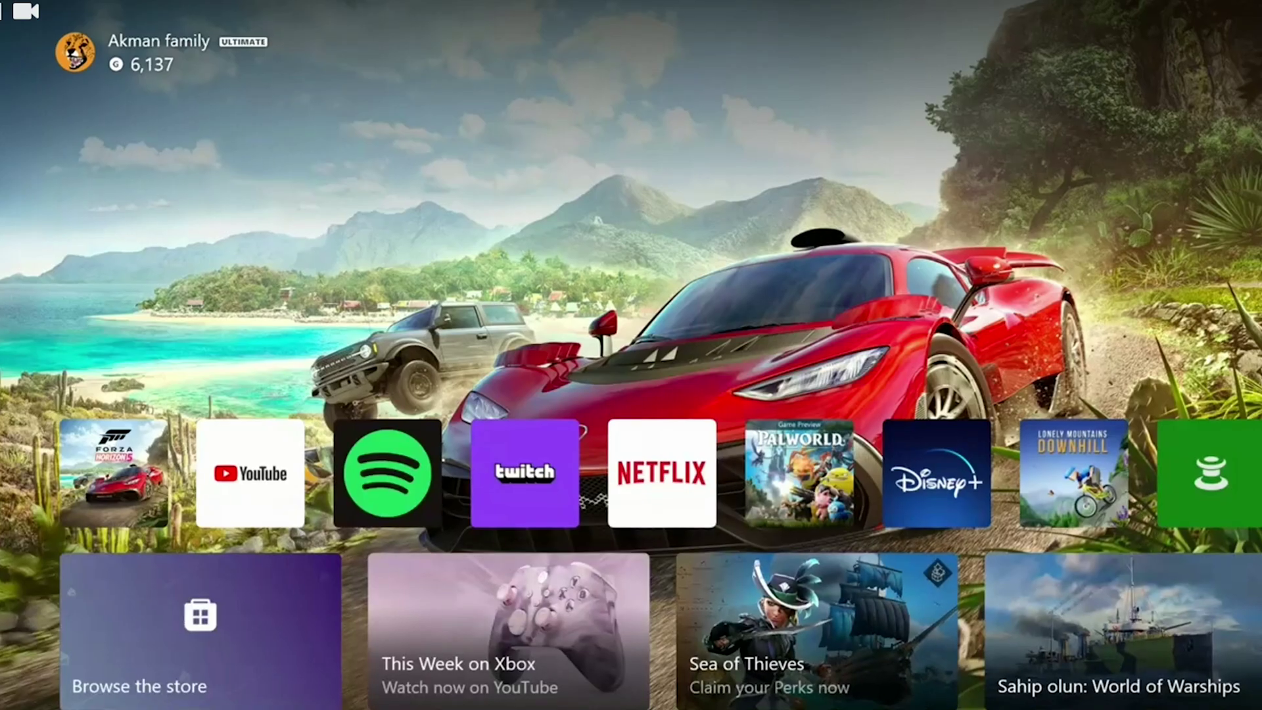
# - Open the Advanced settings page of the console's network settings
pyautogui.press('Right')
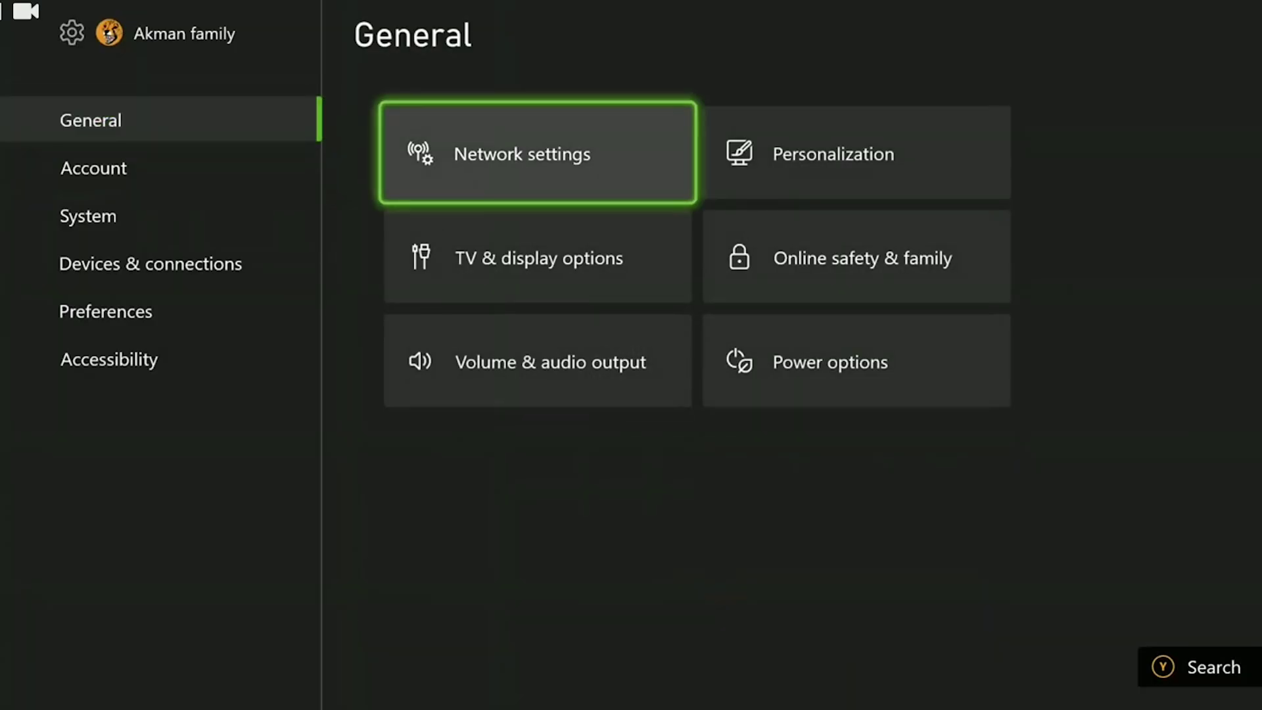
pyautogui.press('Return')
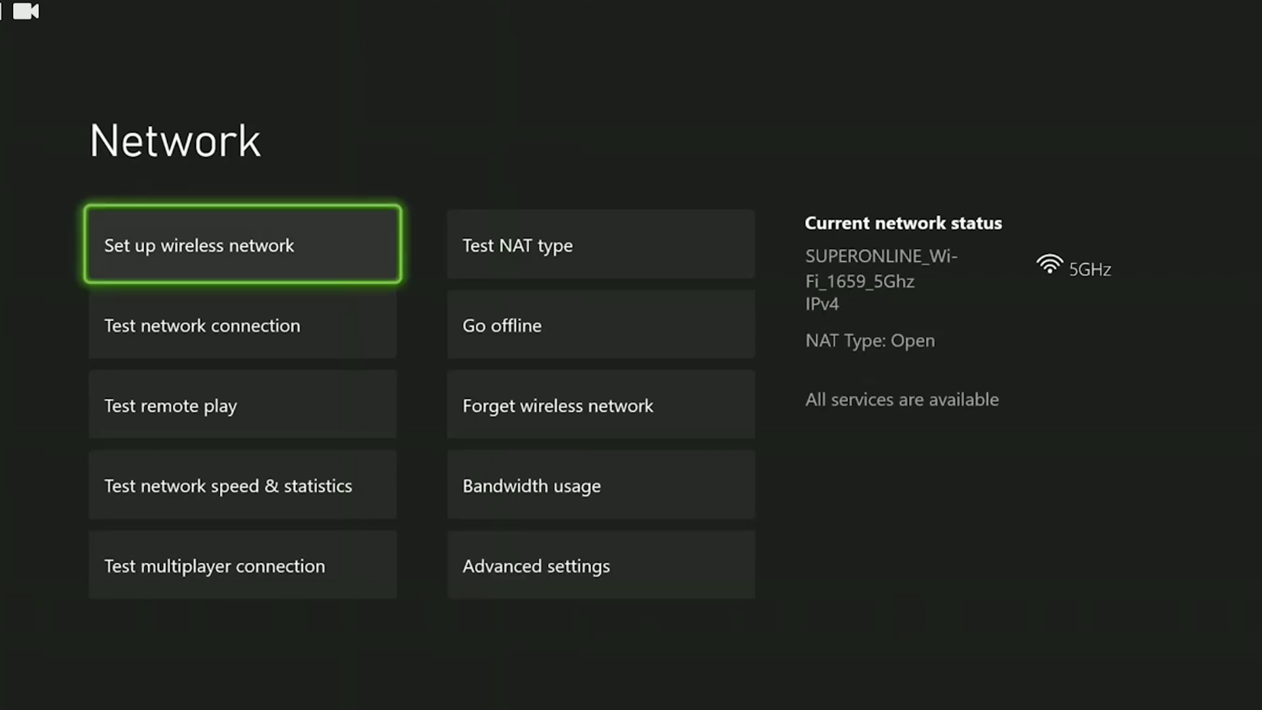
pyautogui.press('Right')
pyautogui.press('Down')
pyautogui.press('Down')
pyautogui.press('Down')
pyautogui.press('Down')
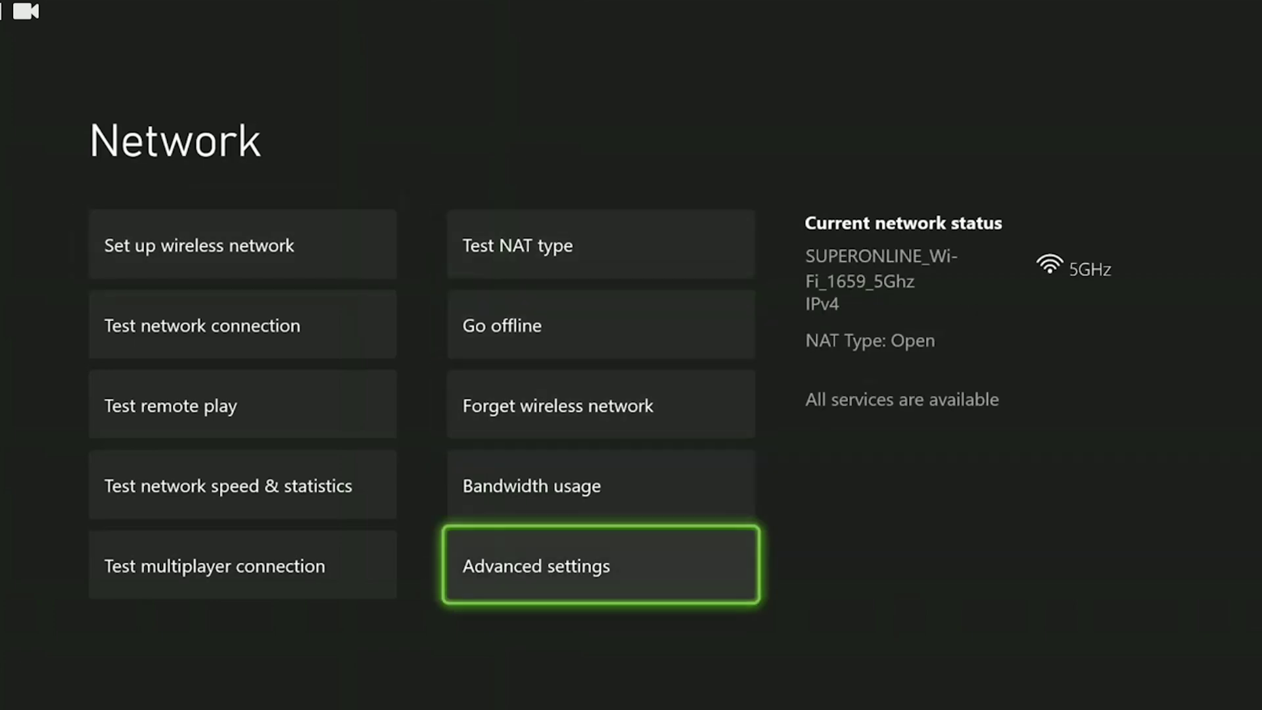
pyautogui.press('Return')
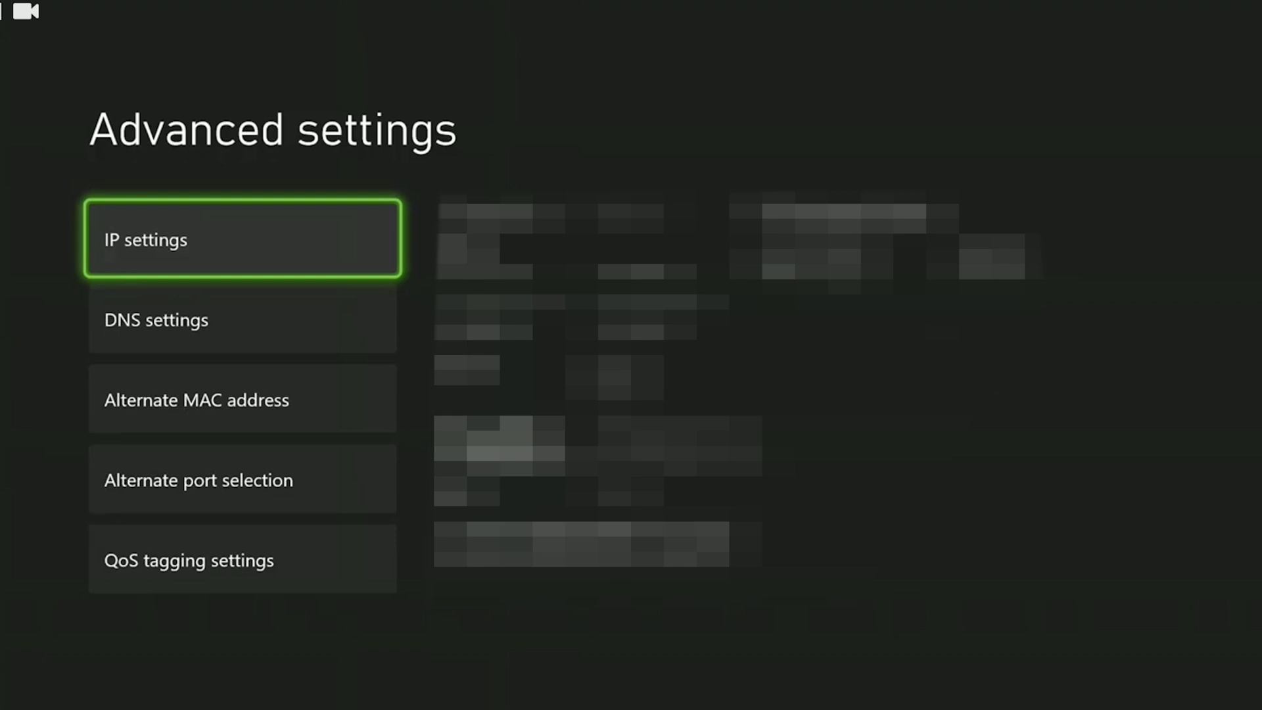
# - Clear the console's alternate wireless MAC address
pyautogui.press('Down')
pyautogui.press('Down')
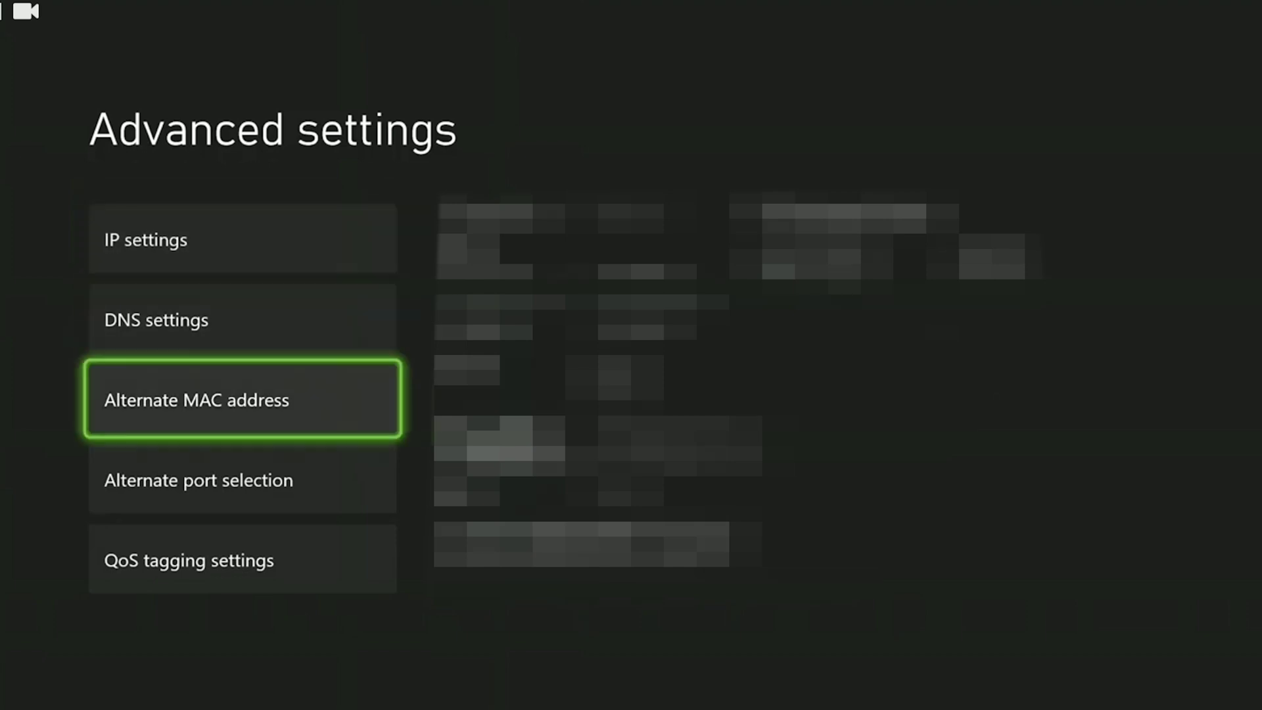
pyautogui.press('Return')
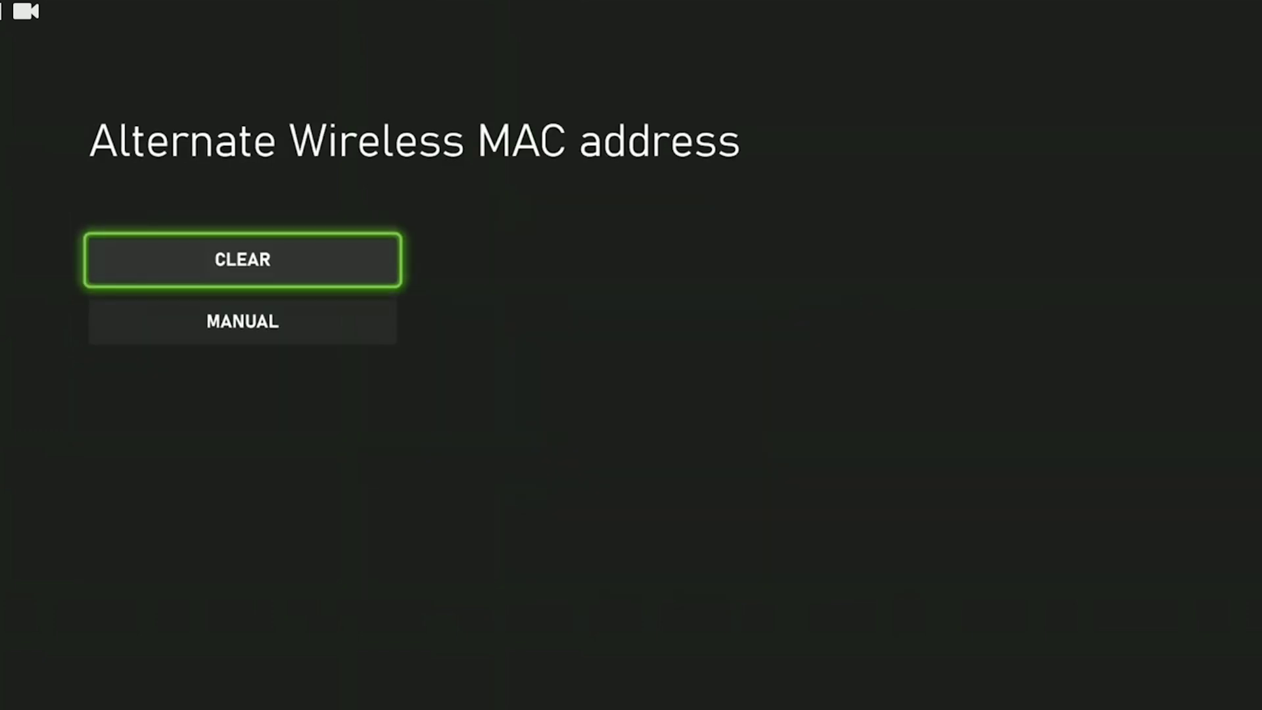
pyautogui.press('Return')
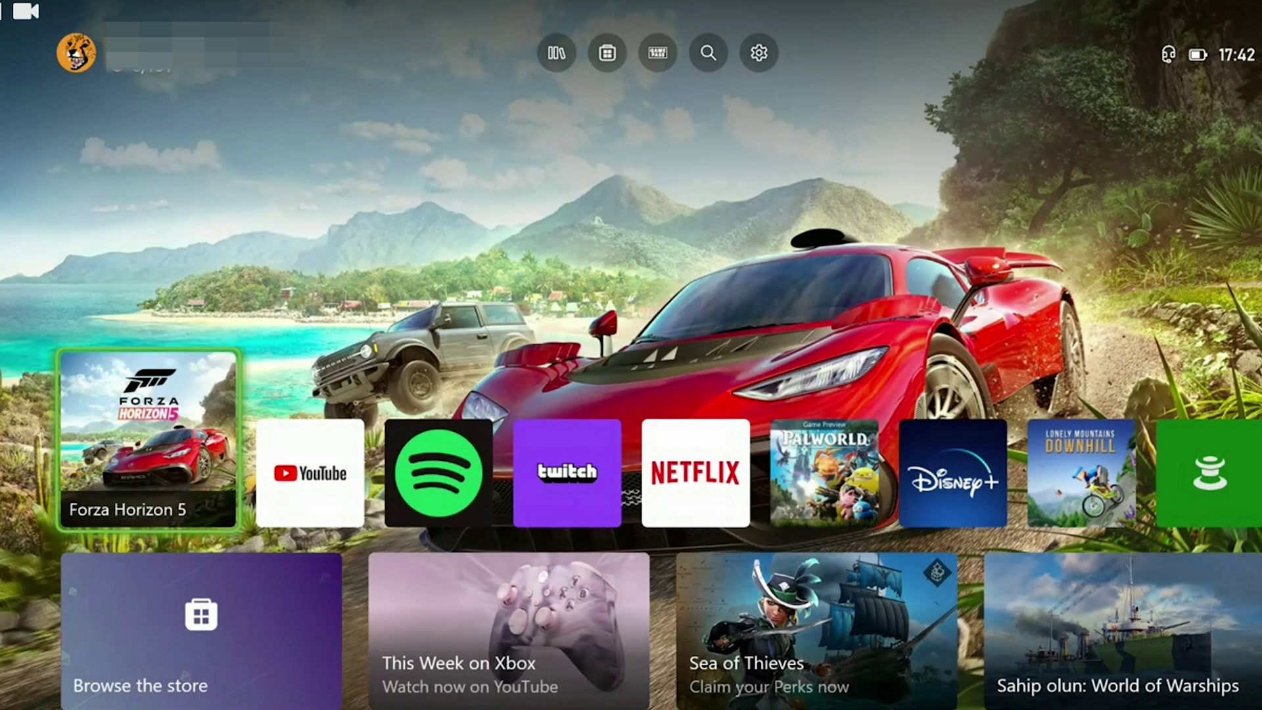
# - Return to the console's Settings from the home screen through the guide
pyautogui.press('super')
pyautogui.press('Right')
pyautogui.press('Right')
pyautogui.press('Right')
pyautogui.press('Right')
pyautogui.press('Right')
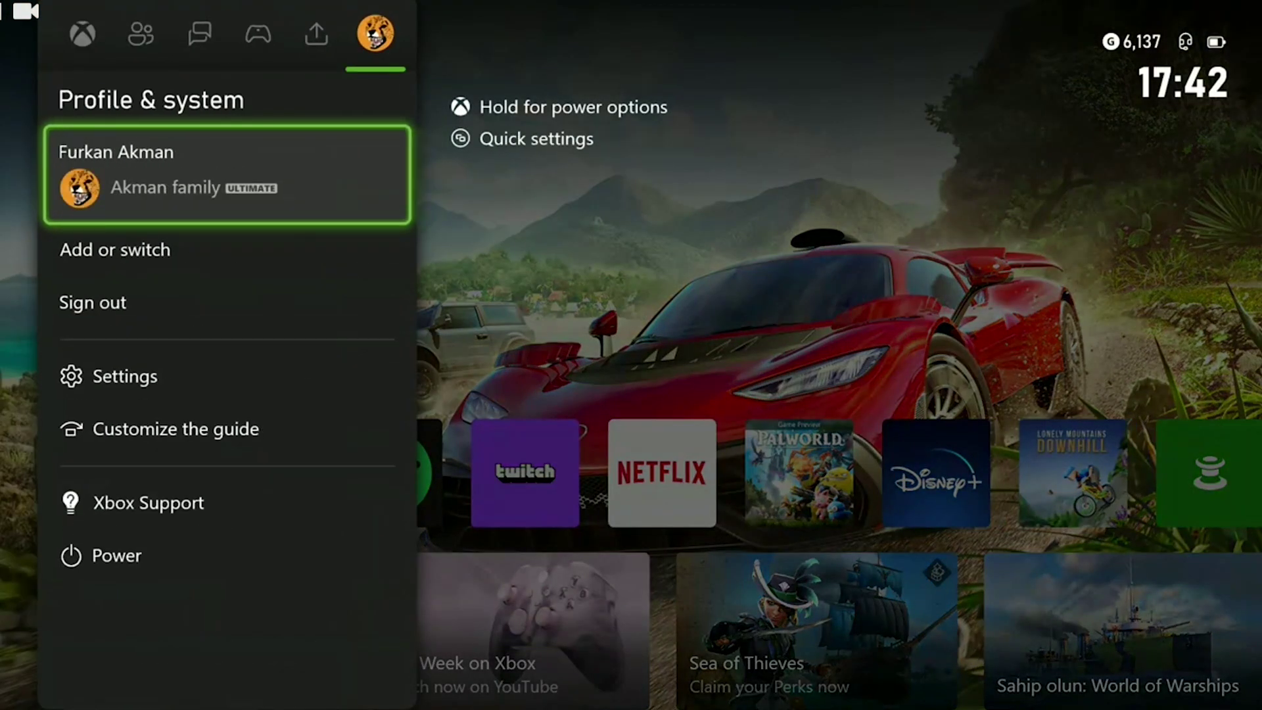
pyautogui.press('Down')
pyautogui.press('Down')
pyautogui.press('Down')
pyautogui.press('Return')
# - Bring up the console reset choices in Console info, move to Reset and keep my games & apps, and return Home without resetting
pyautogui.press('Down')
pyautogui.press('Down')
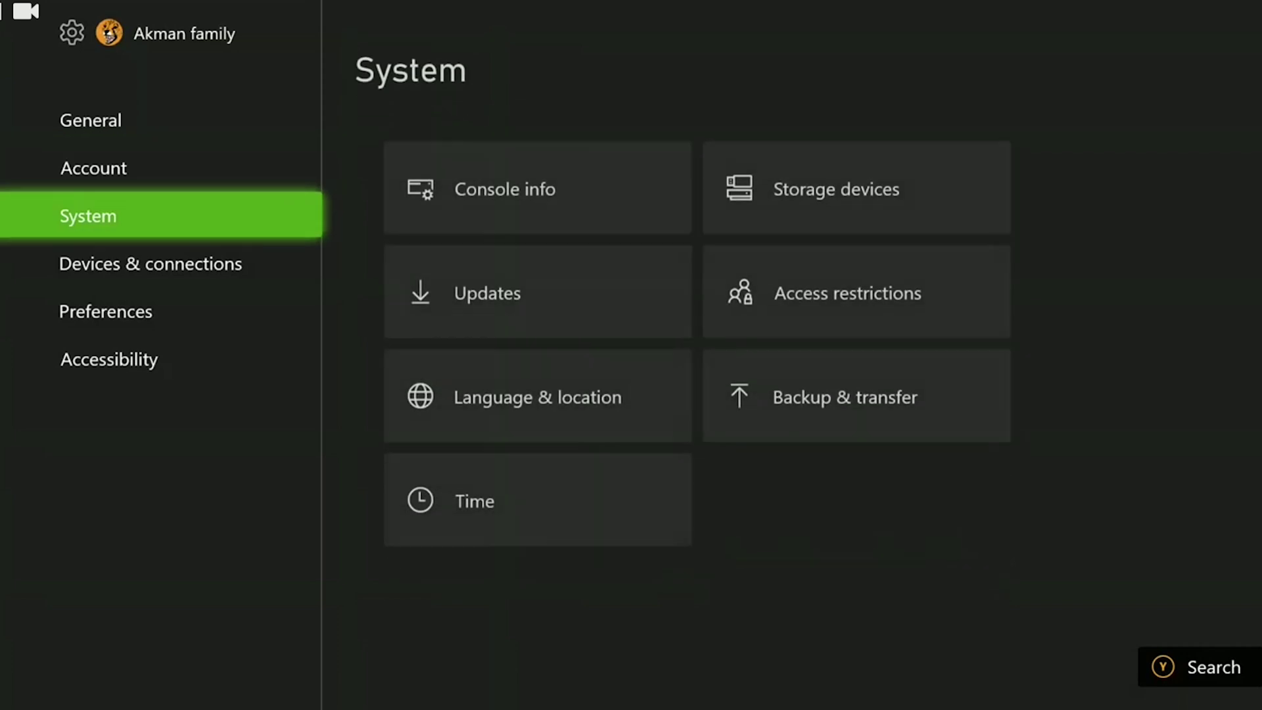
pyautogui.press('Right')
pyautogui.press('Return')
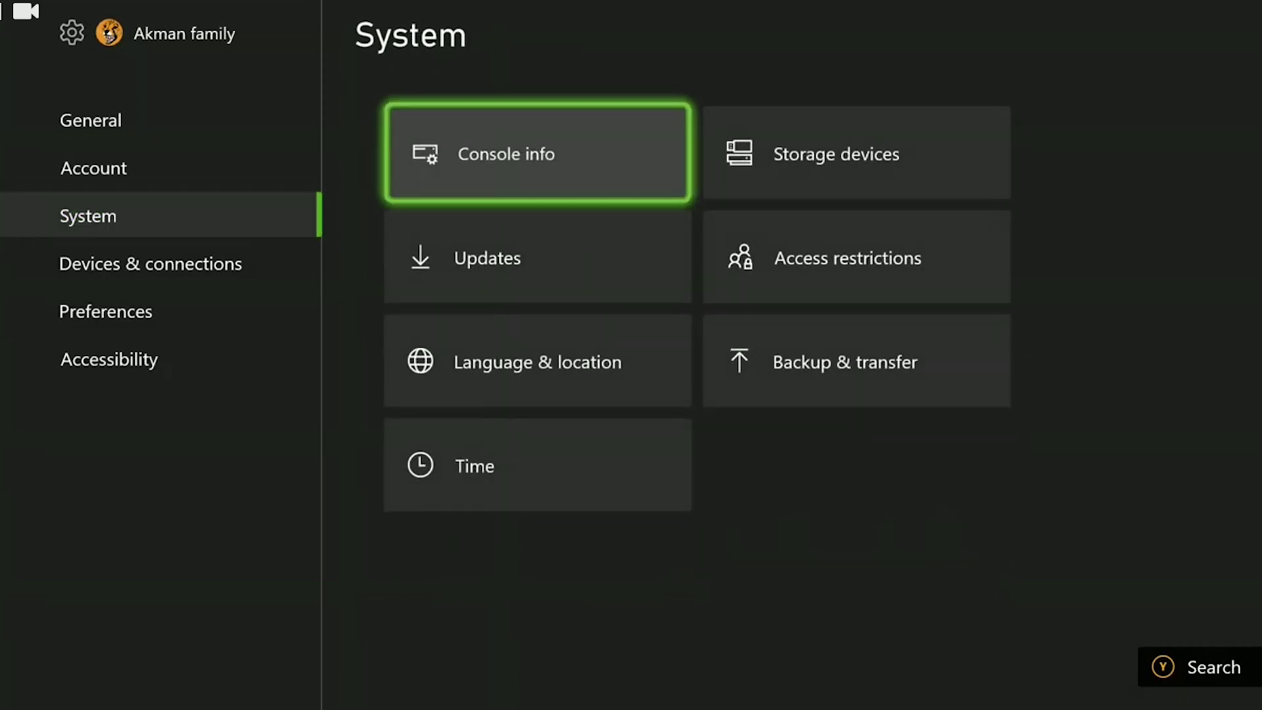
pyautogui.press('Down')
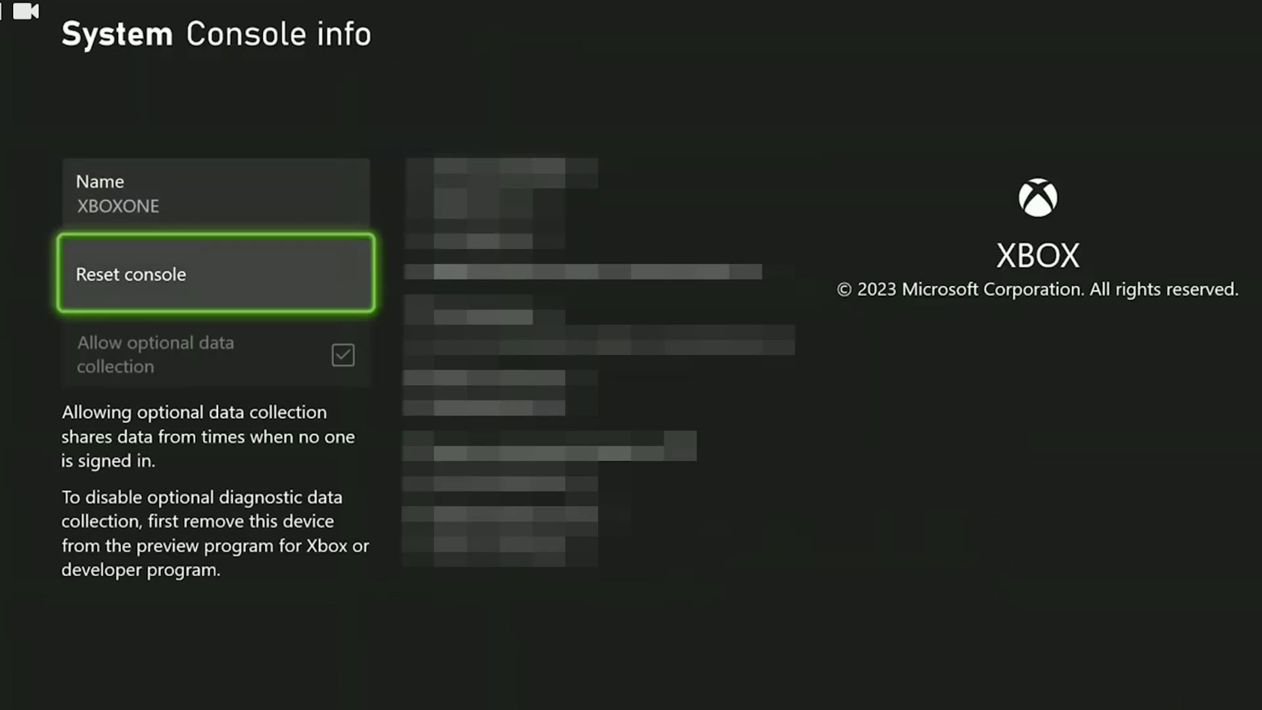
pyautogui.press('Return')
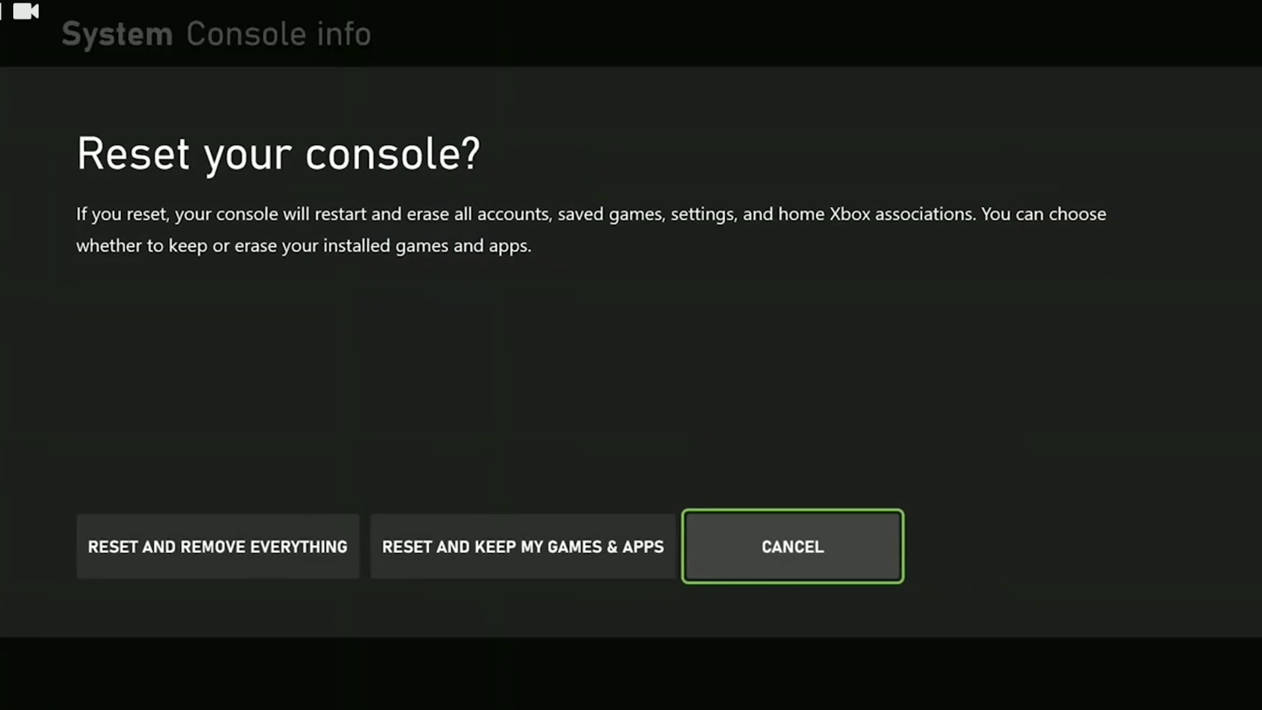
pyautogui.press('Left')
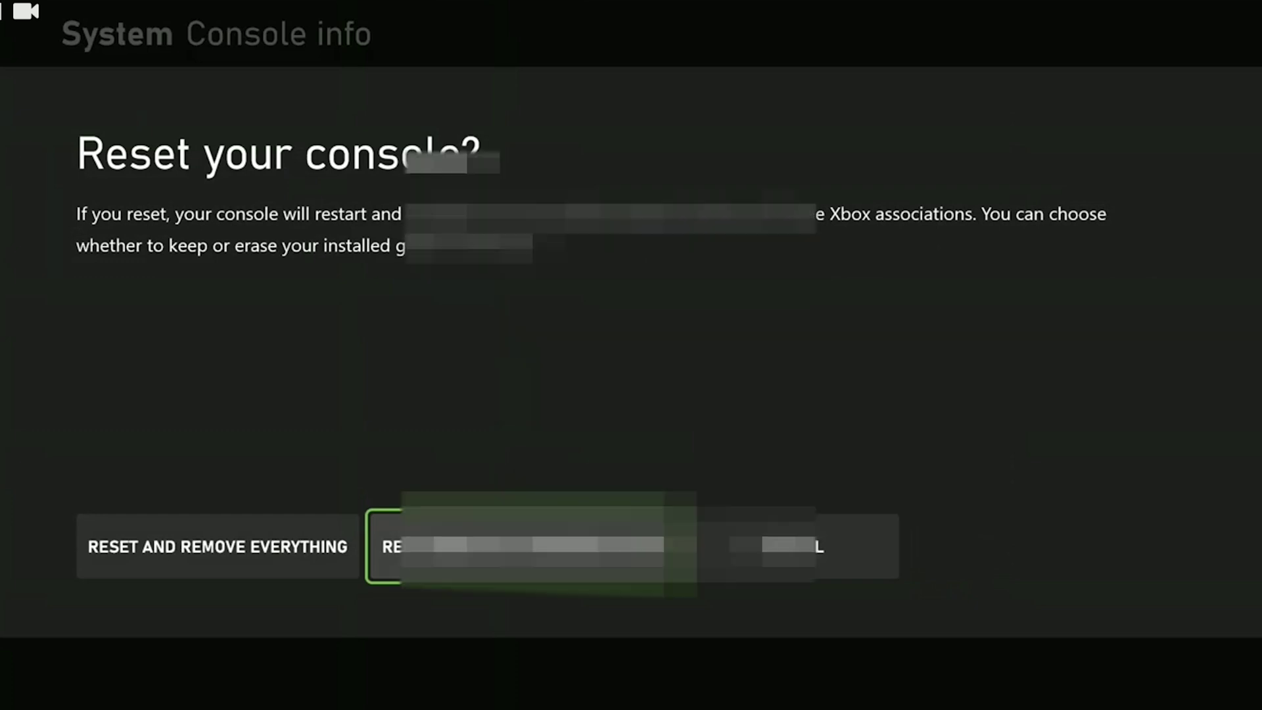
pyautogui.press('super')
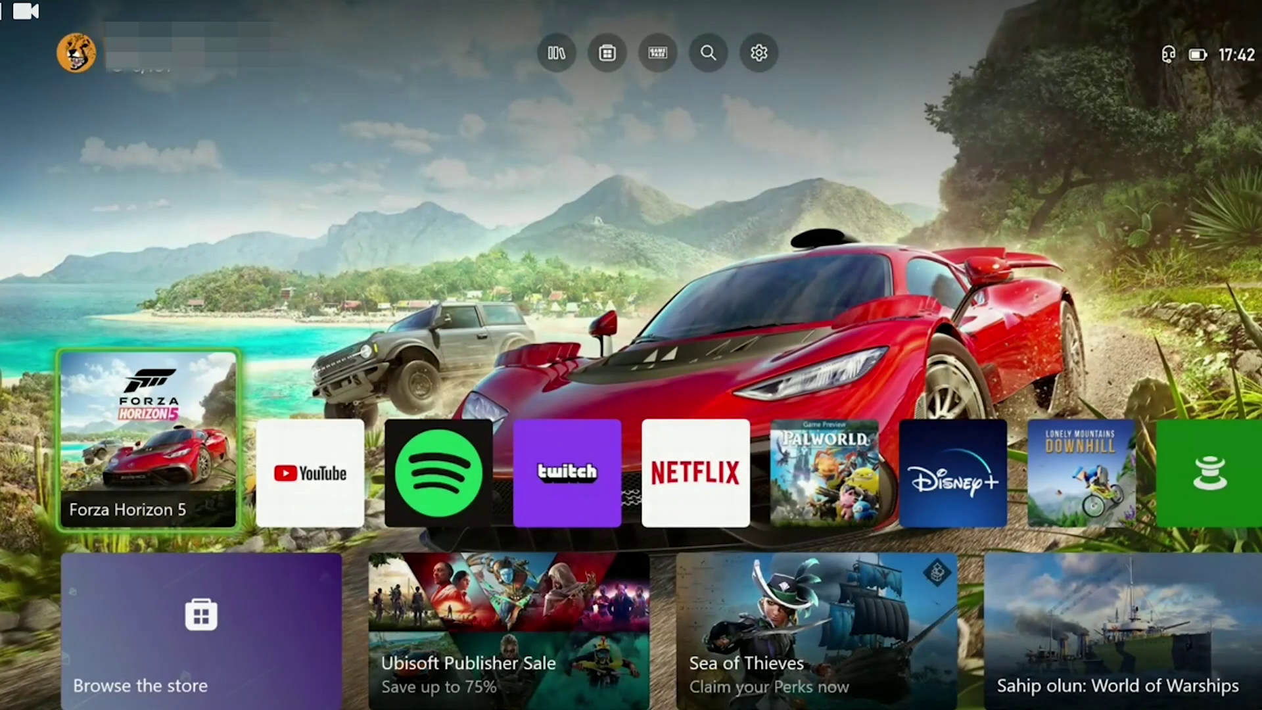